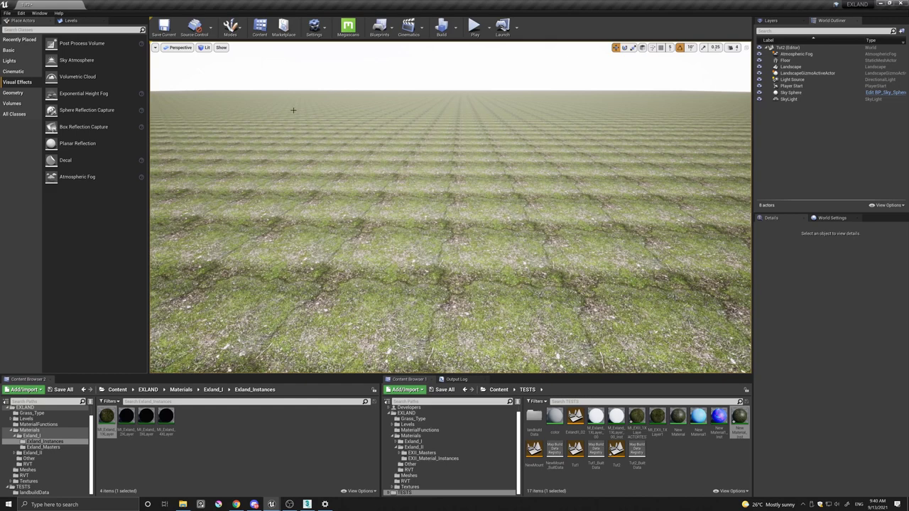
- Assign the MI_EXII_1XLayerFACTORTEST material instance from the TESTS folder as the Landscape actor's landscape material
left_click(507, 202)
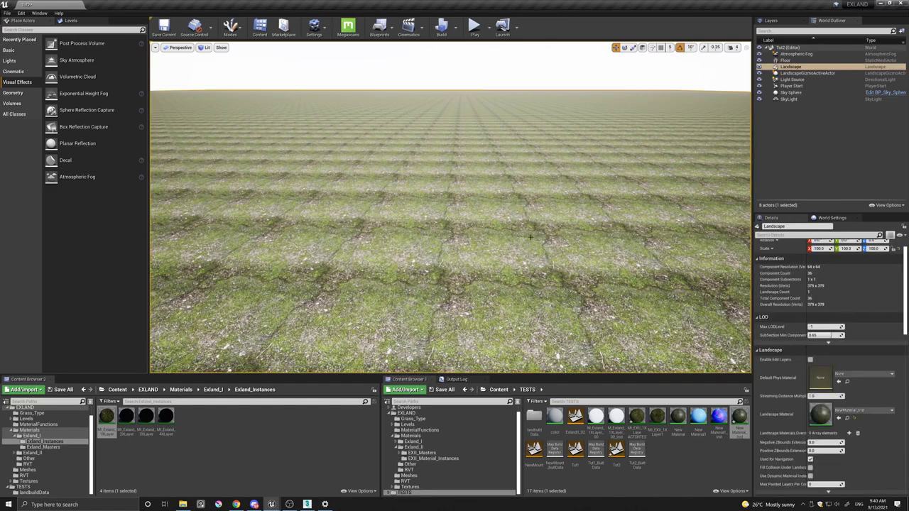
left_click(637, 417)
left_click(839, 418)
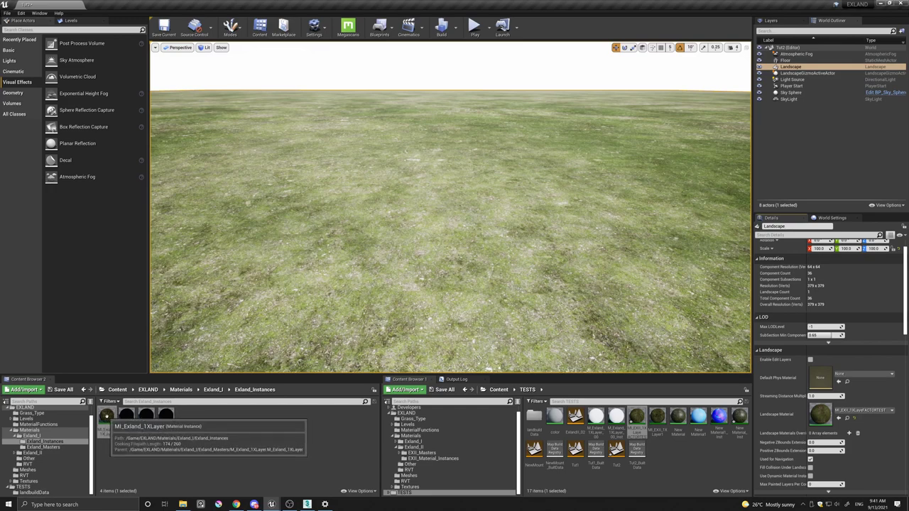
- Open the MI_Exland_1XLayer and MI_EXII_1XLayer material instances and arrange their editor windows side by side
double_click(107, 417)
left_click_drag(249, 17, 284, 17)
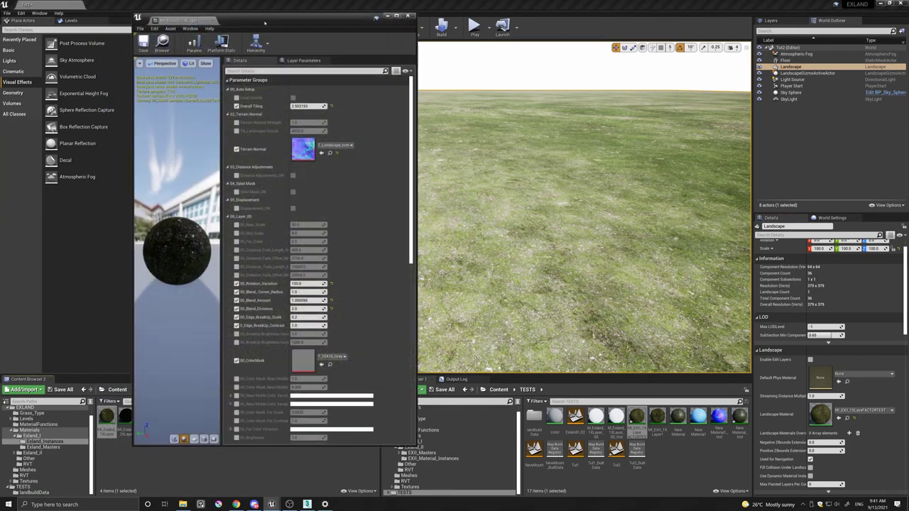
left_click(433, 458)
double_click(553, 418)
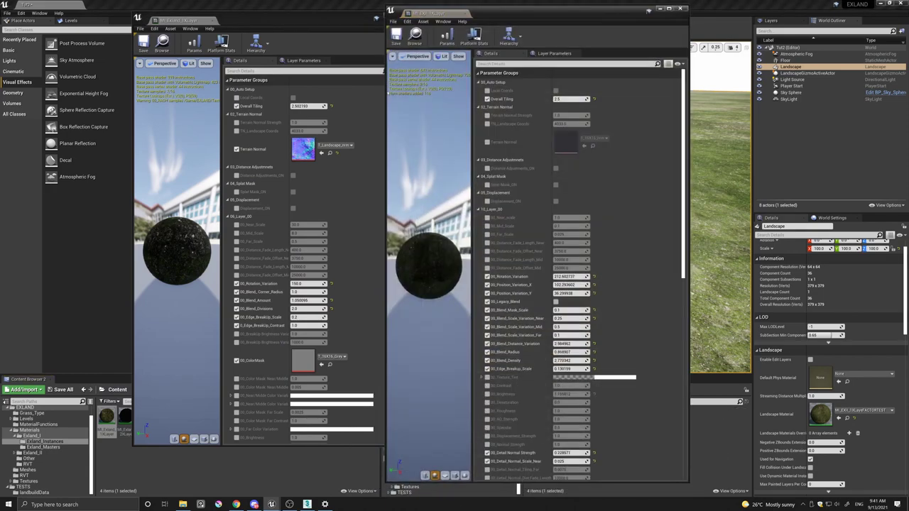
left_click_drag(495, 13, 529, 14)
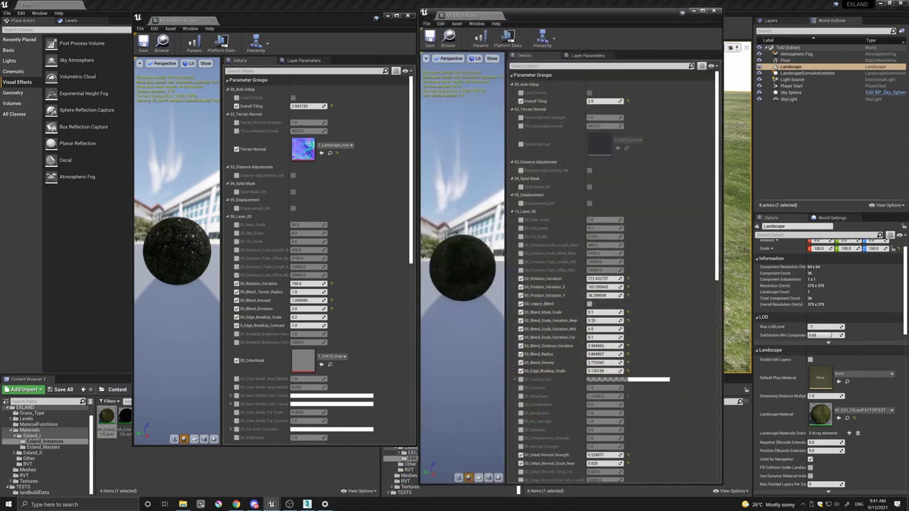
left_click_drag(724, 488, 717, 472)
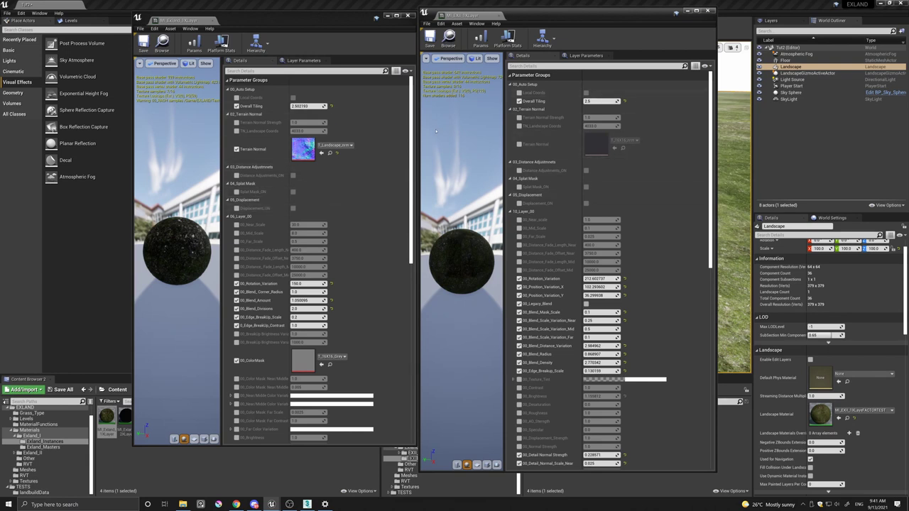
- Compare the parameter groups of the two material instances, especially the layer scale, variation, blend, colour and texture settings
scroll(244, 166, "down", 10)
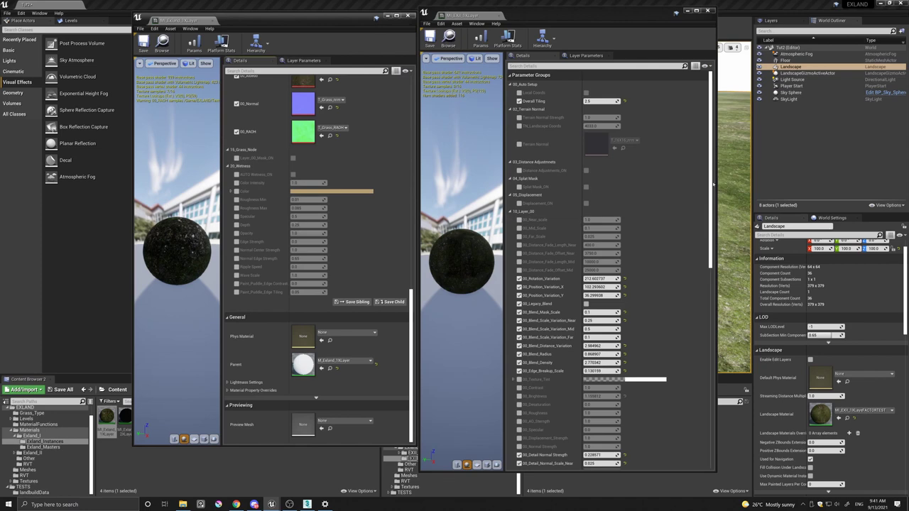
scroll(712, 185, "down", 15)
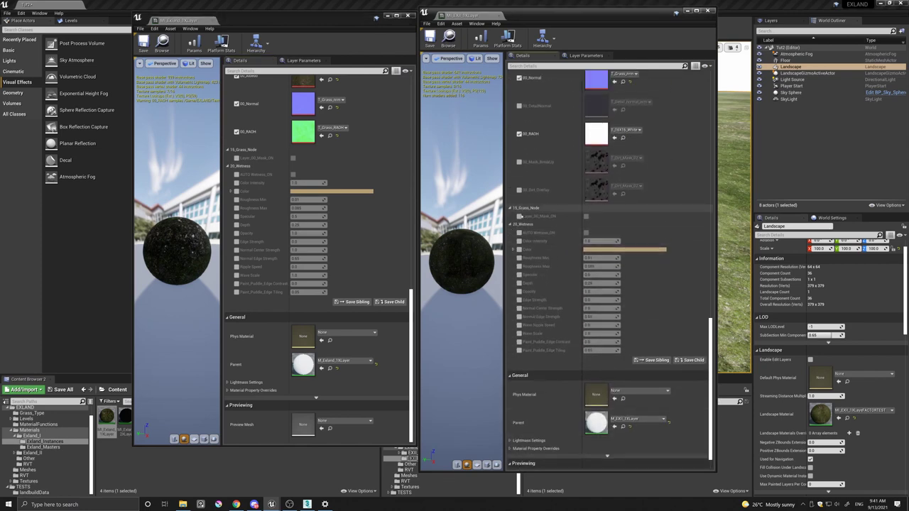
scroll(410, 281, "up", 2)
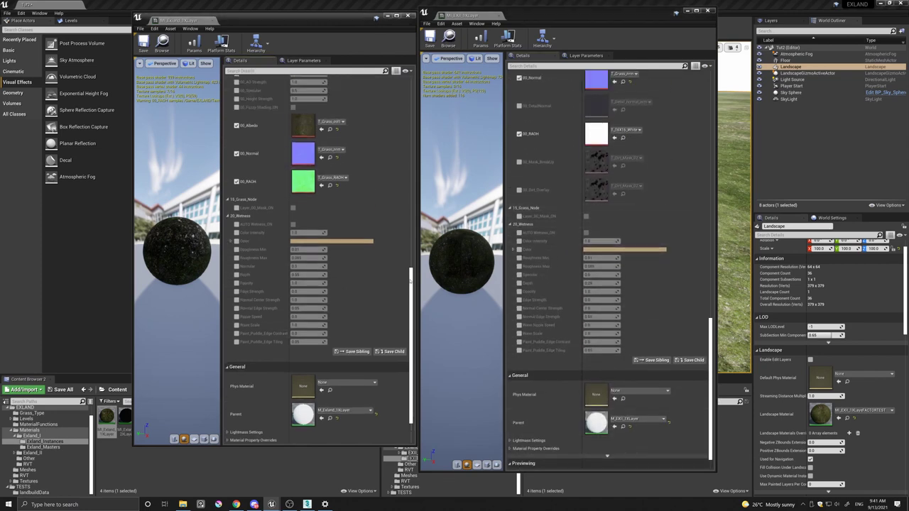
scroll(410, 280, "up", 5)
scroll(639, 341, "up", 8)
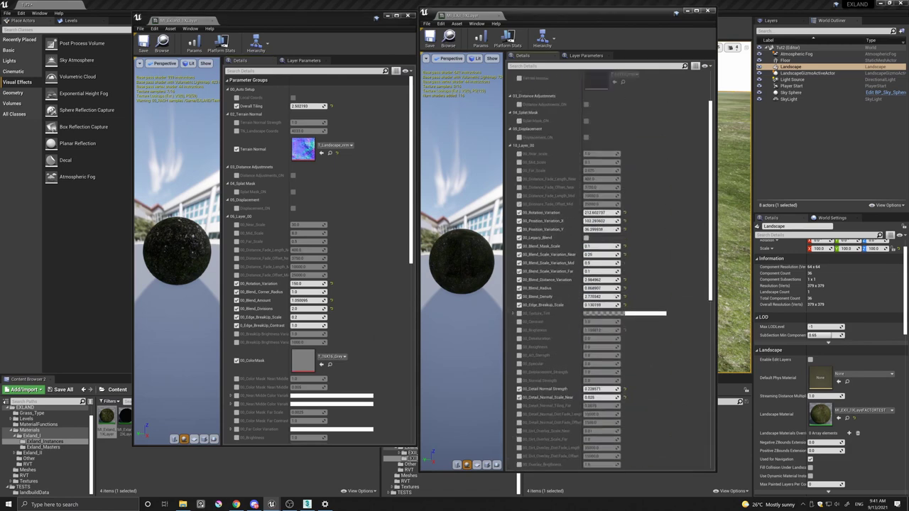
scroll(639, 284, "up", 3)
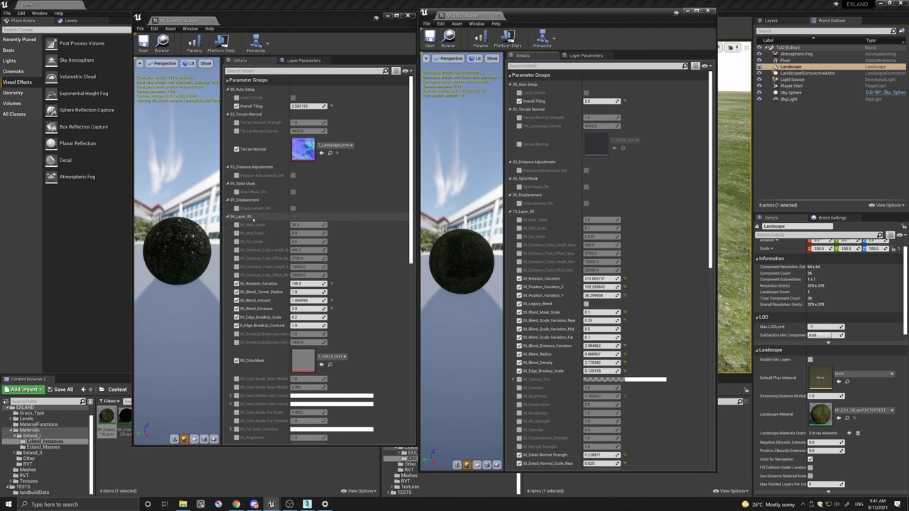
scroll(299, 302, "down", 1)
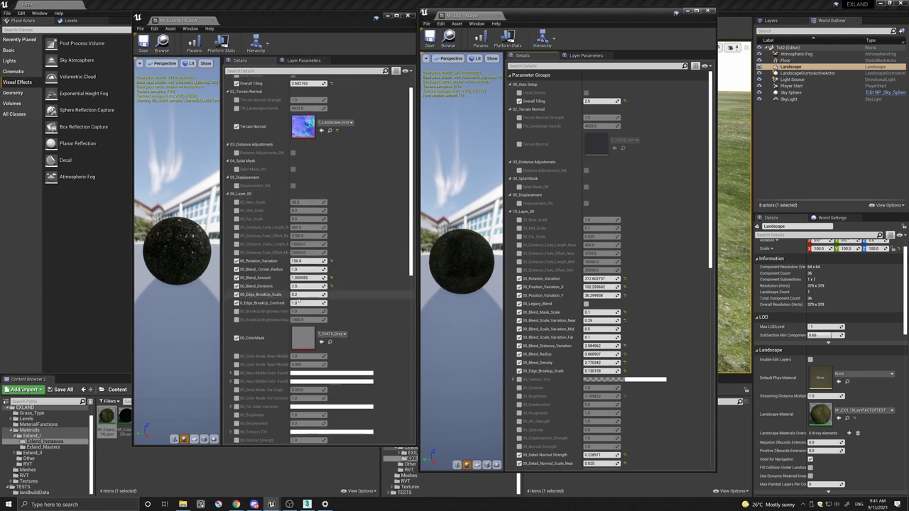
scroll(299, 301, "down", 1)
scroll(299, 299, "up", 3)
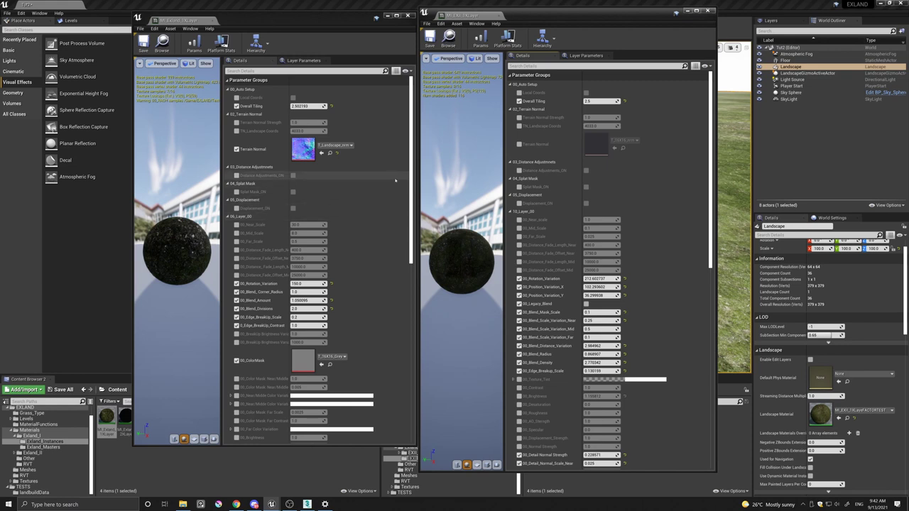
scroll(412, 171, "down", 4)
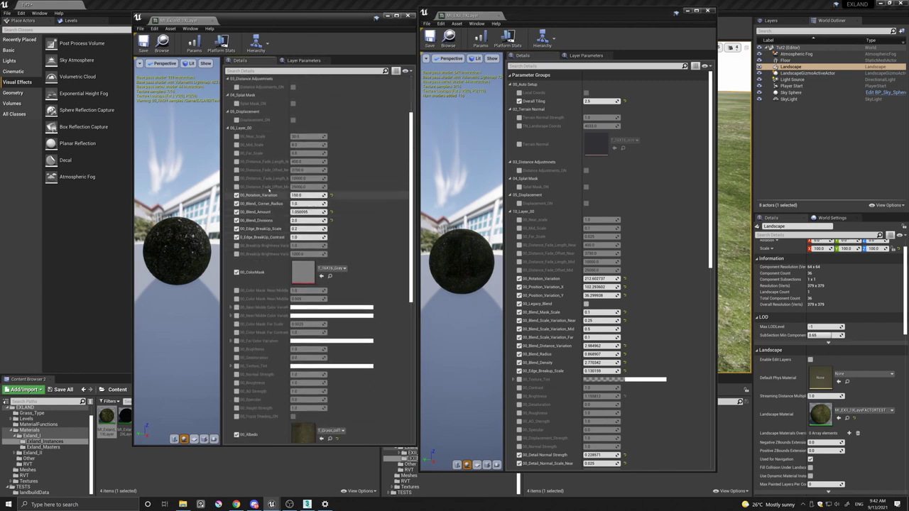
scroll(610, 280, "down", 3)
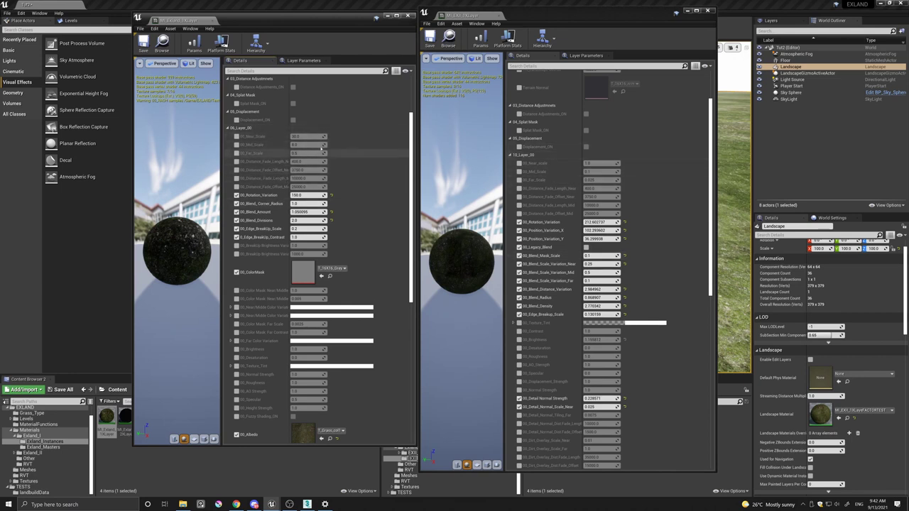
scroll(295, 312, "down", 2)
scroll(294, 313, "down", 1)
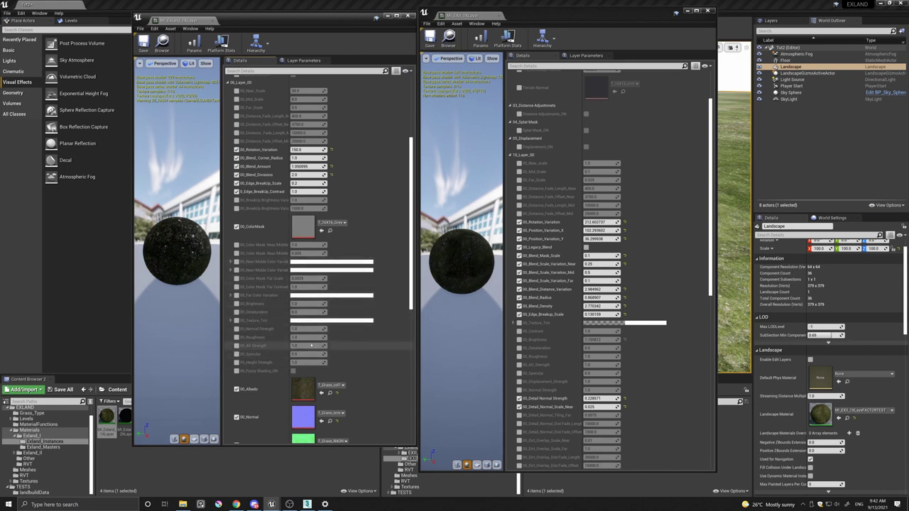
scroll(574, 337, "down", 3)
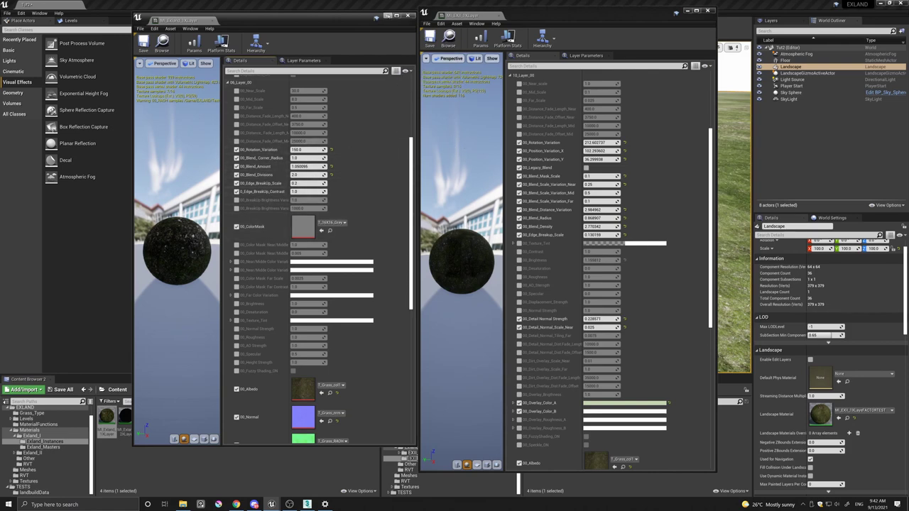
- Minimize the MI_Exland_1XLayer editor and move the MI_EXII_1XLayer editor aside to uncover the landscape
left_click(389, 15)
left_click_drag(553, 17, 252, 28)
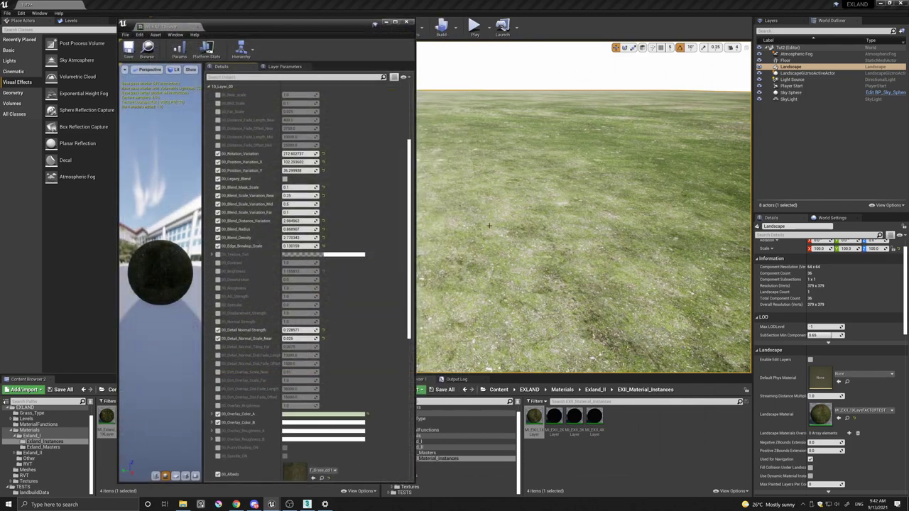
left_click_drag(504, 233, 504, 233)
left_click_drag(356, 27, 326, 23)
left_click_drag(493, 203, 493, 200)
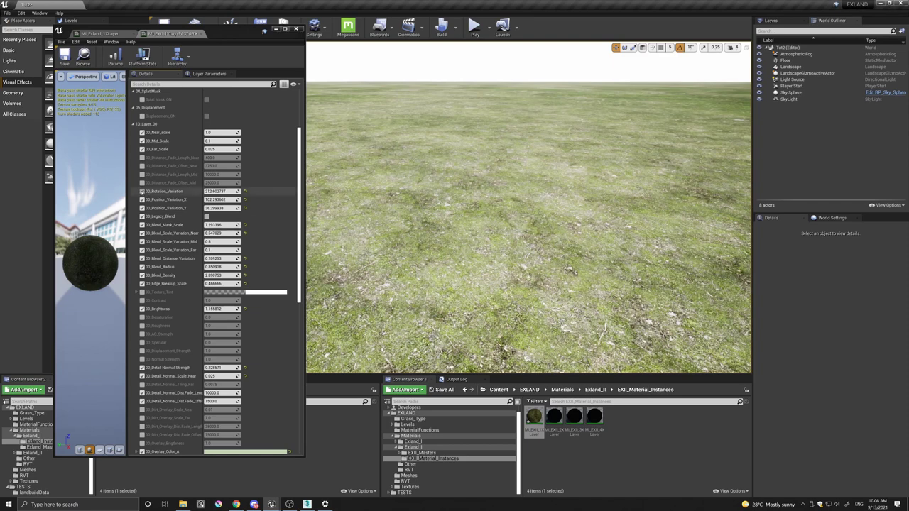
- Compare the landscape with the 00_Rotation_Variation override off and on, and set the rotation variation to about 259.98
left_click(142, 191)
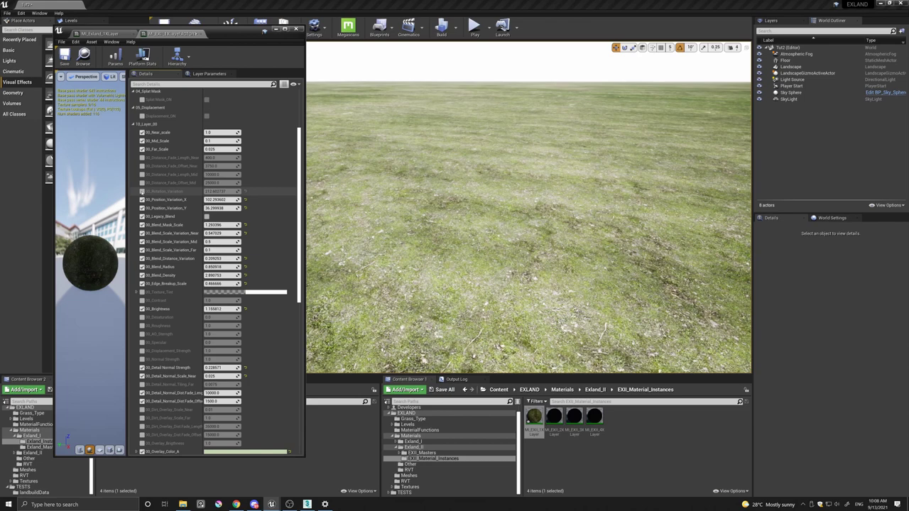
left_click(142, 191)
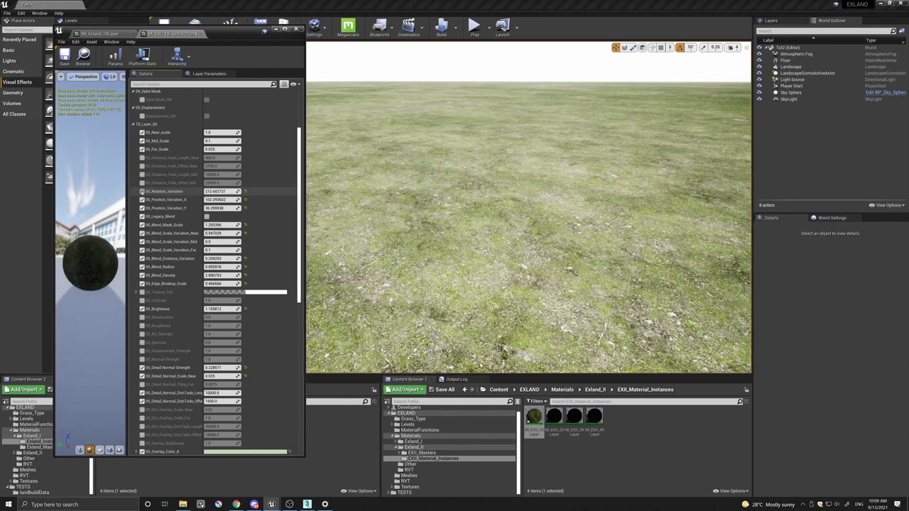
mouse_move(221, 191)
left_mouse_down()
mouse_move(201, 191)
mouse_move(220, 191)
left_mouse_up()
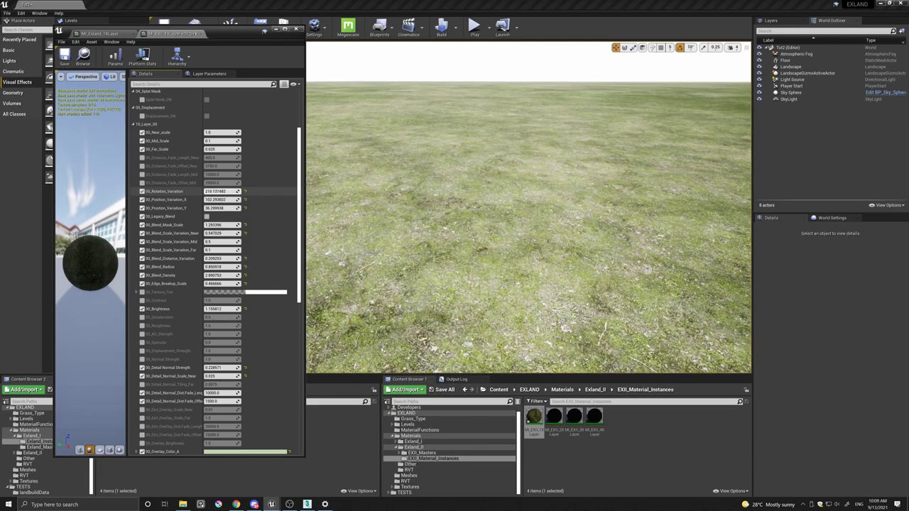
left_click_drag(221, 191, 228, 191)
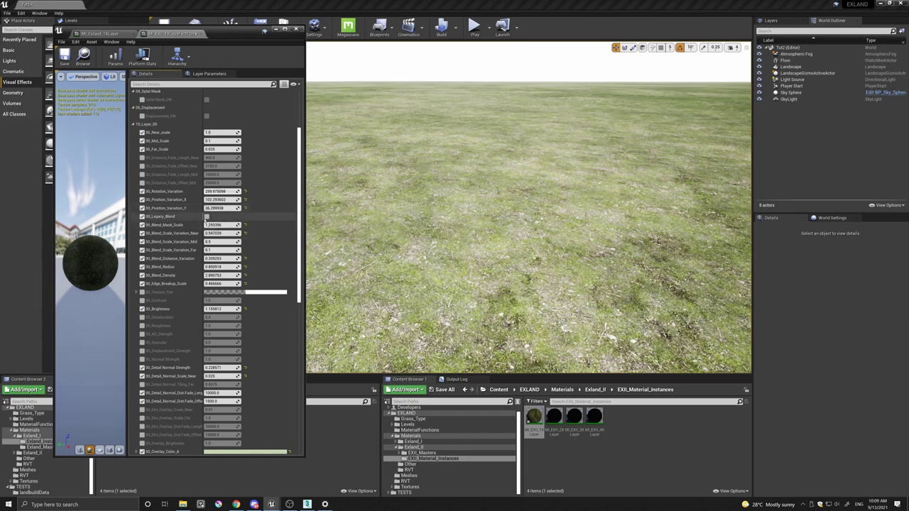
- Set 00_Blend_Mask_Scale to about 0.539 and 00_Blend_Scale_Variation_Near to about 0.511
mouse_move(170, 233)
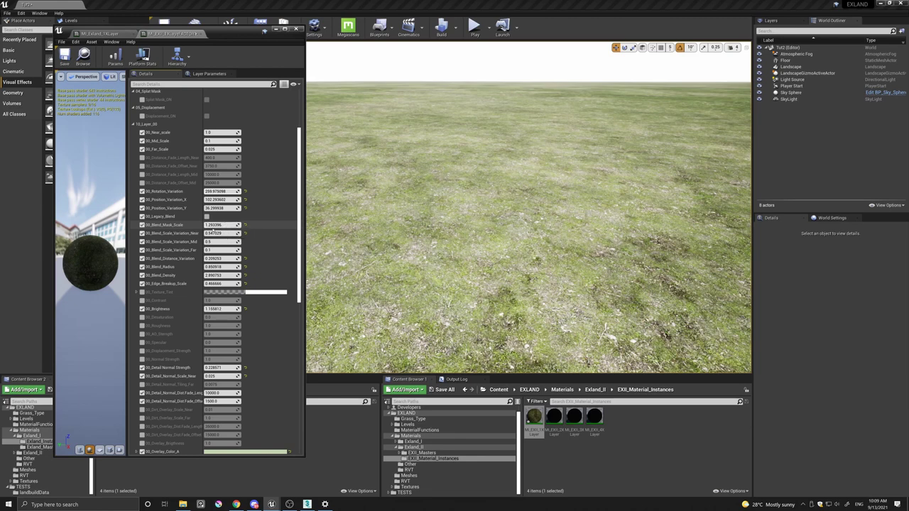
mouse_move(221, 225)
left_mouse_down()
mouse_move(197, 224)
mouse_move(234, 225)
mouse_move(193, 225)
mouse_move(224, 225)
left_mouse_up()
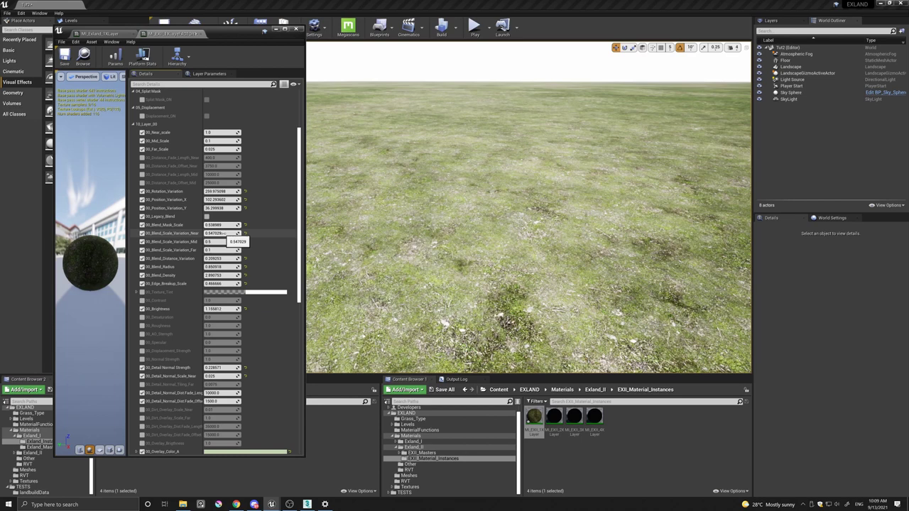
left_click_drag(223, 232, 255, 233)
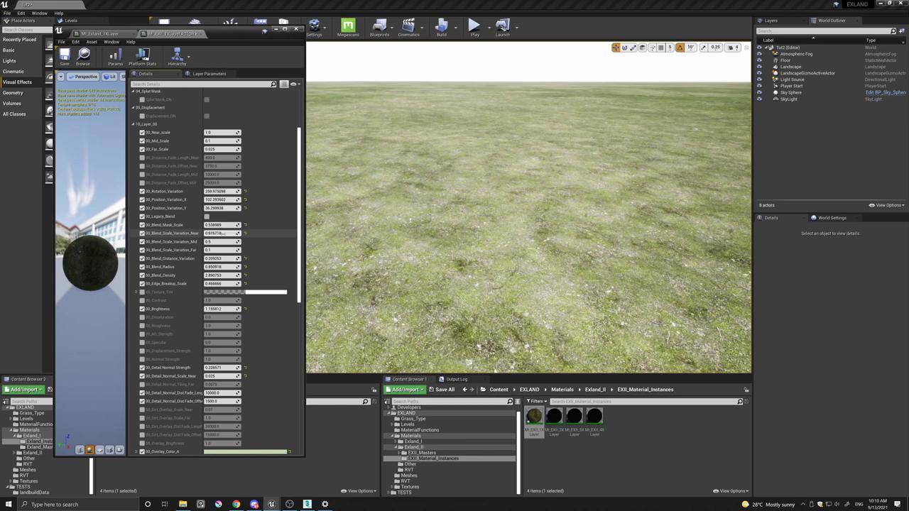
mouse_move(234, 233)
left_mouse_down()
mouse_move(224, 233)
mouse_move(252, 234)
mouse_move(233, 234)
left_mouse_up()
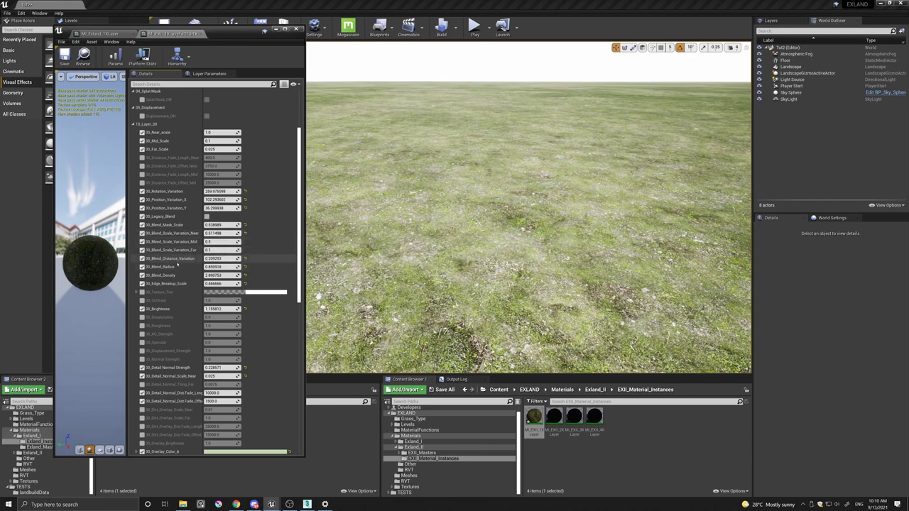
- Set 00_Blend_Distance_Variation to about 0.52, try a much larger 00_Blend_Radius, and settle the radius at about 0.97
mouse_move(221, 258)
left_mouse_down()
mouse_move(240, 259)
mouse_move(222, 263)
left_mouse_up()
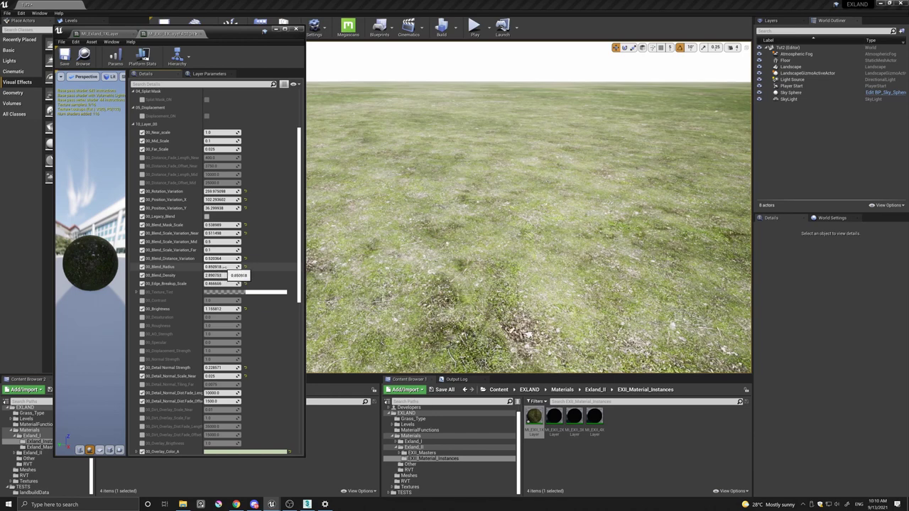
left_click_drag(213, 267, 249, 267)
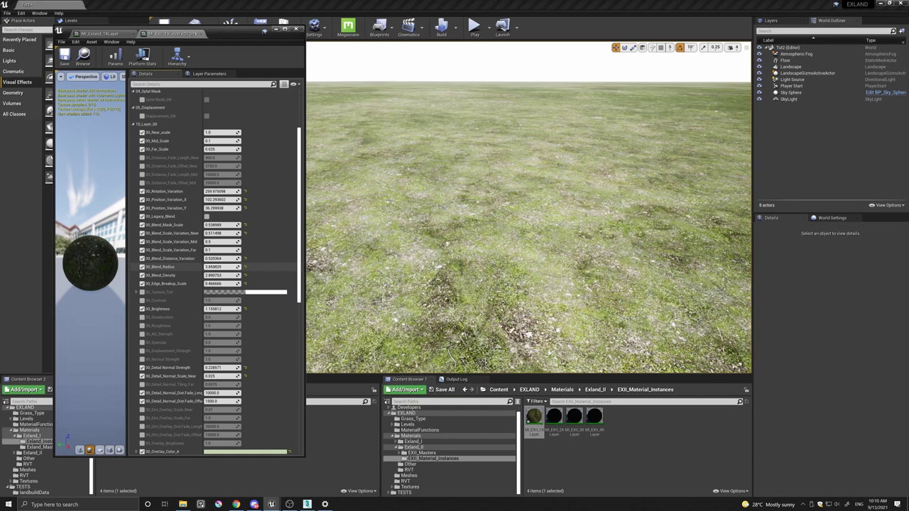
left_click_drag(248, 267, 249, 266)
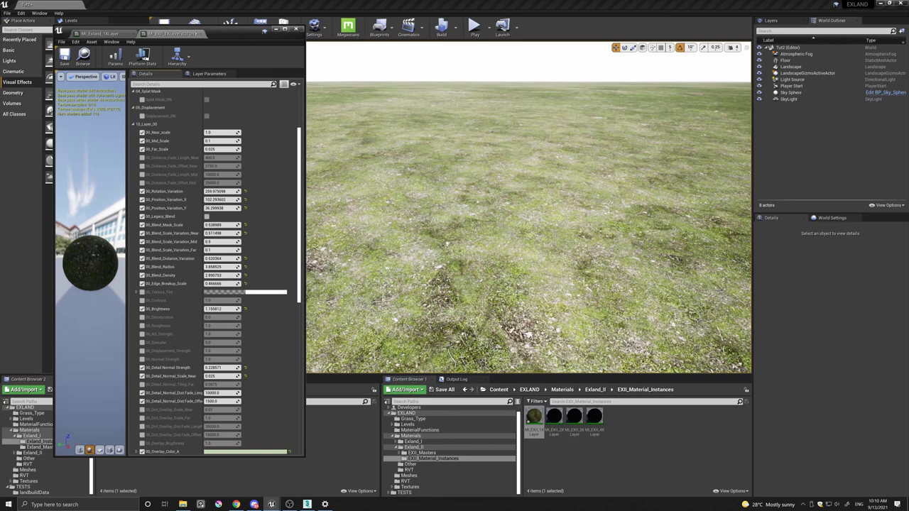
left_click_drag(226, 268, 206, 268)
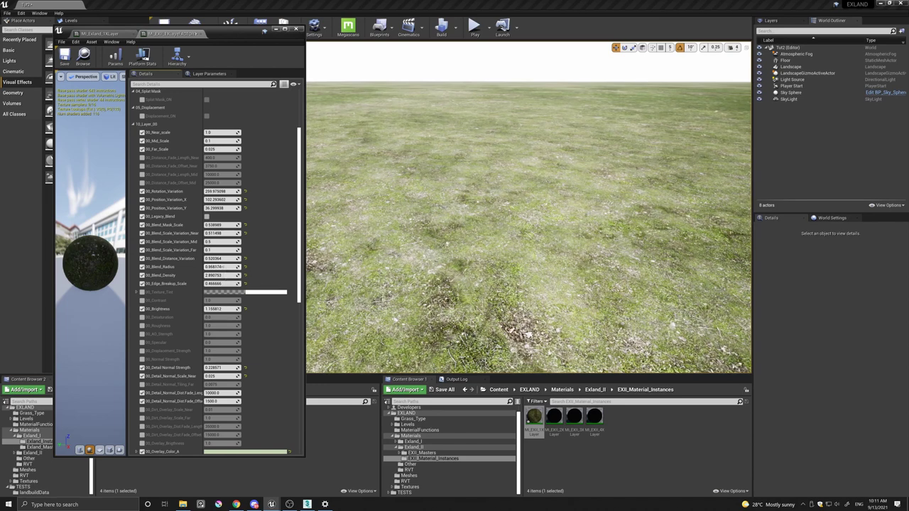
- Set 00_Blend_Density to about 2.21 and 00_Edge_Breakup_Scale to about 0.244
left_click_drag(227, 275, 219, 275)
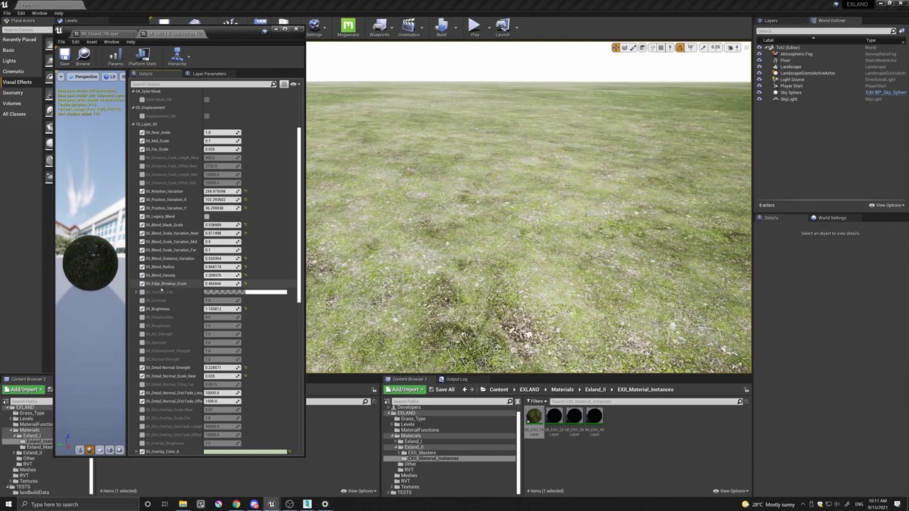
mouse_move(221, 284)
left_mouse_down()
mouse_move(211, 283)
mouse_move(243, 283)
mouse_move(231, 283)
left_mouse_up()
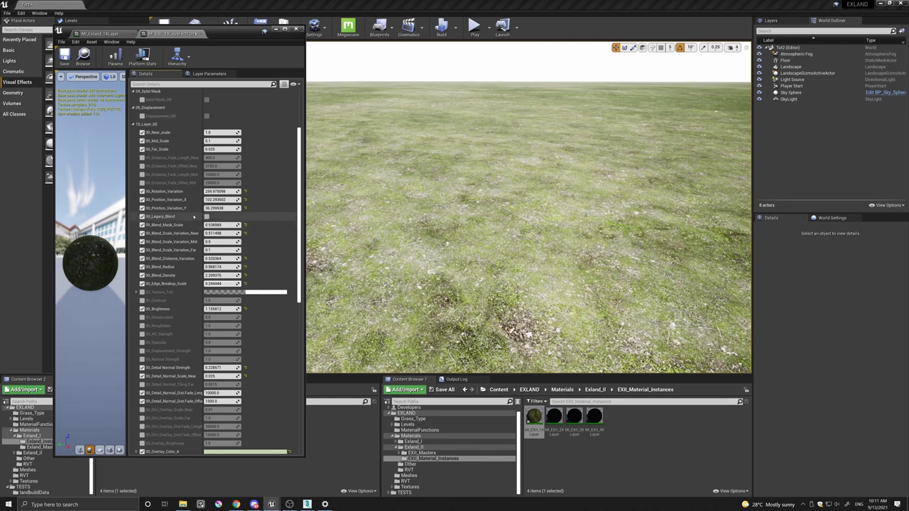
- Try the legacy blend with an adjusted 00_Blend_Amount, and turn 00_Legacy_Blend back off
left_click(207, 216)
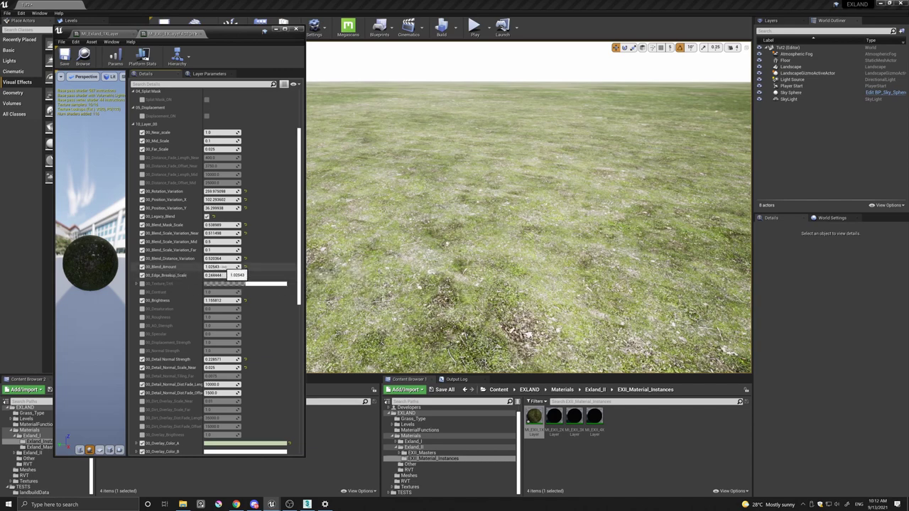
left_click_drag(221, 267, 223, 266)
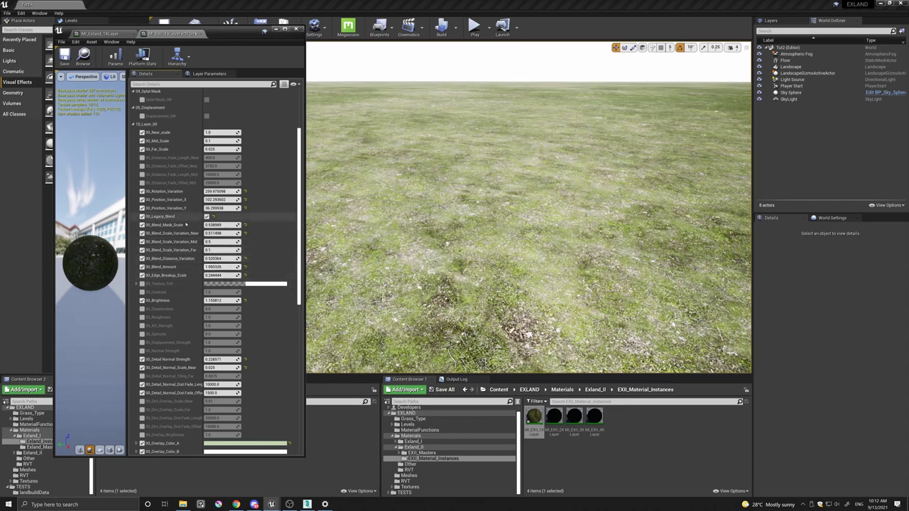
left_click(222, 266)
key("Return")
left_click(207, 217)
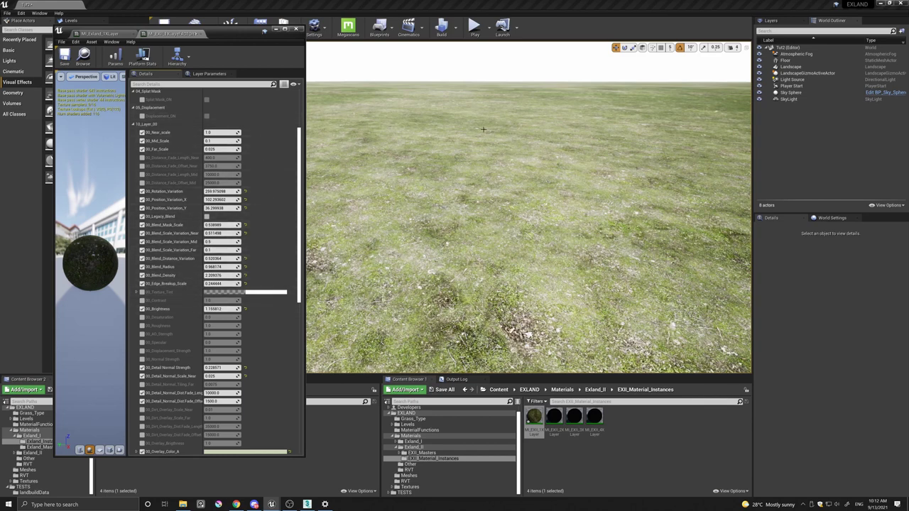
right_click_drag(498, 197, 499, 198)
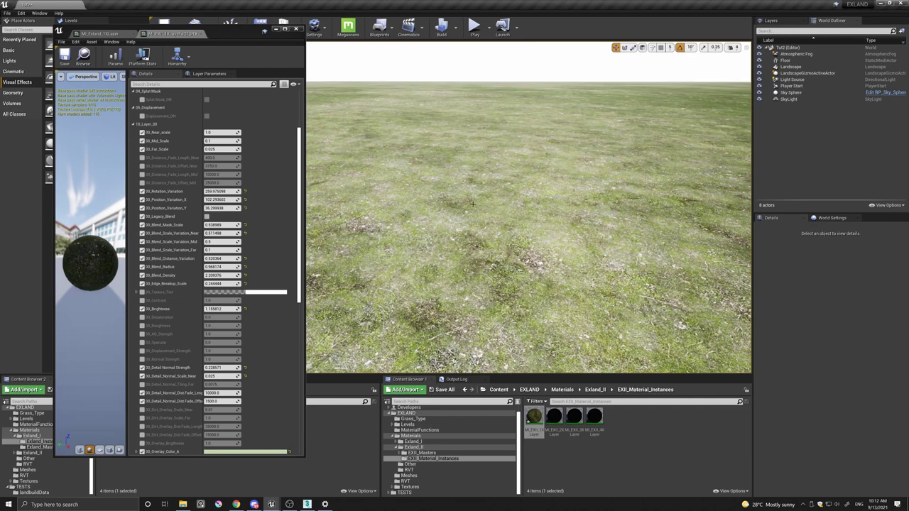
right_click_drag(472, 204, 463, 204)
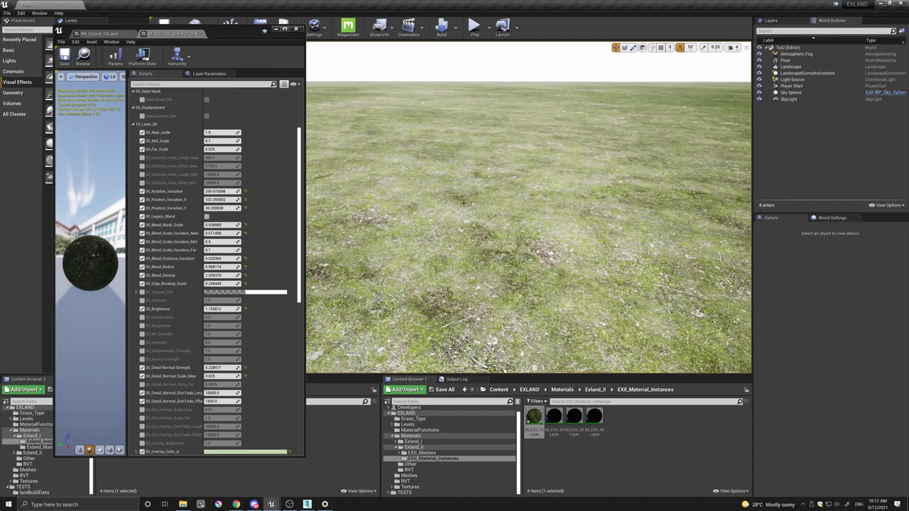